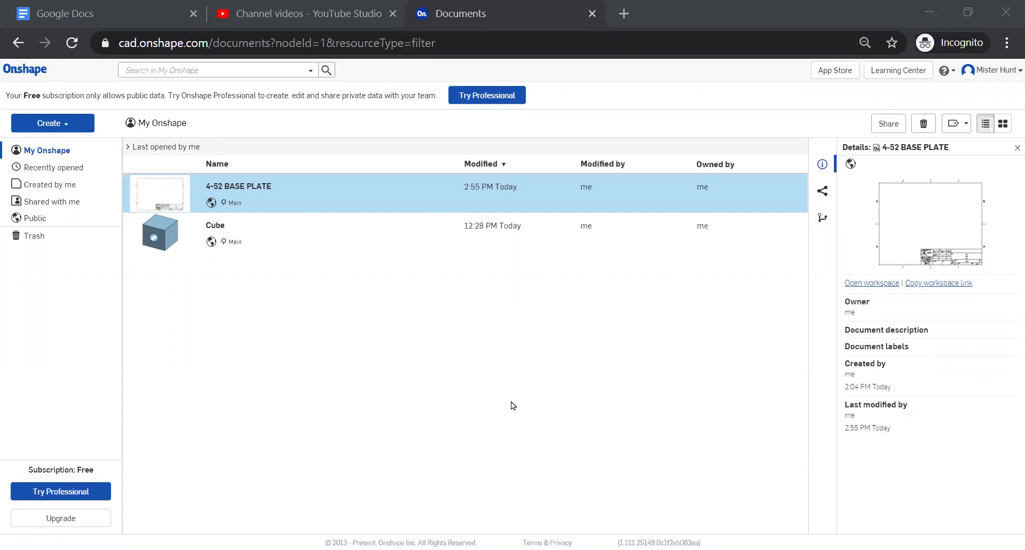
Create a new public document named "SW keychain"
left_click(60, 124)
left_click(56, 143)
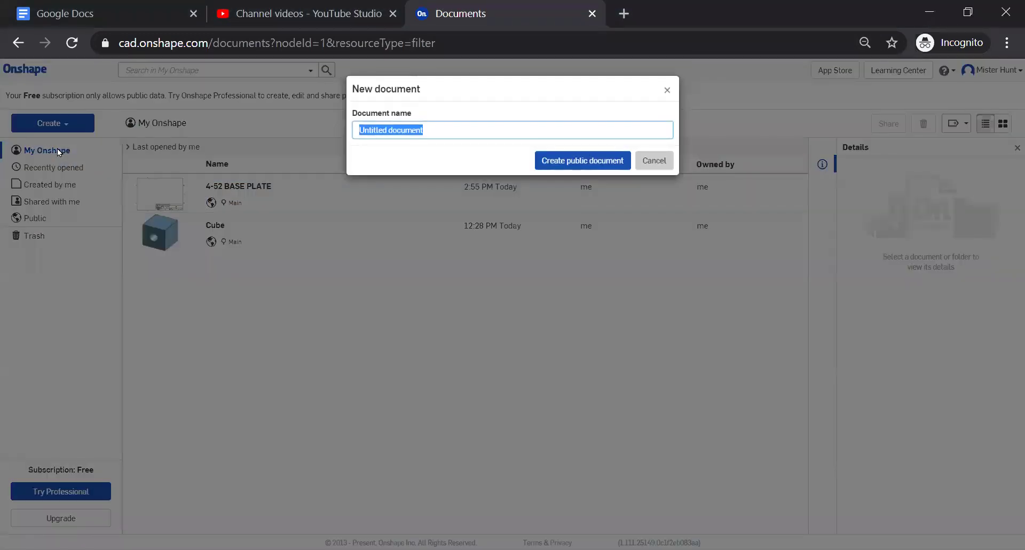
type("SW key")
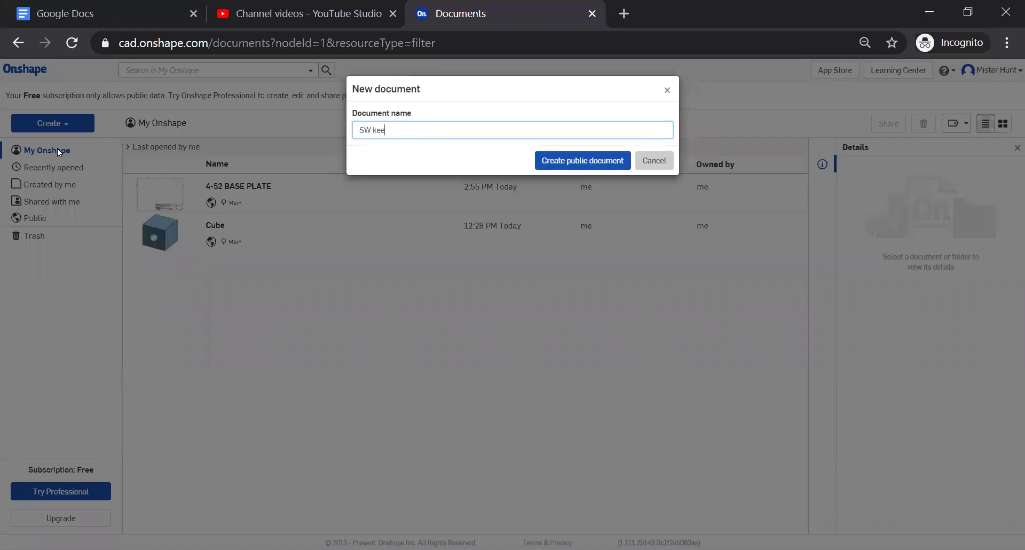
type("chain")
left_click(545, 162)
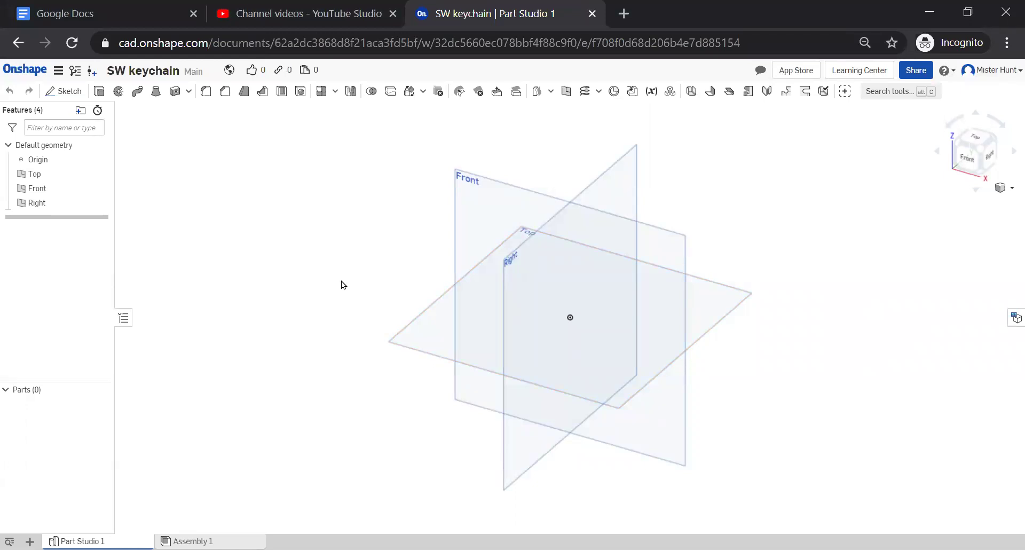
Start a new sketch on the Front plane
left_click(472, 207)
right_click(472, 208)
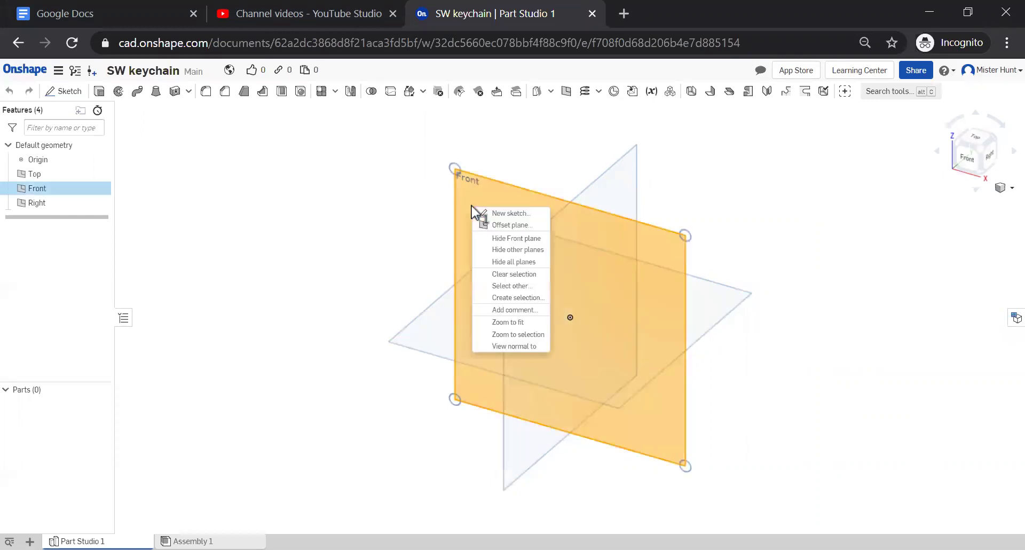
left_click(490, 212)
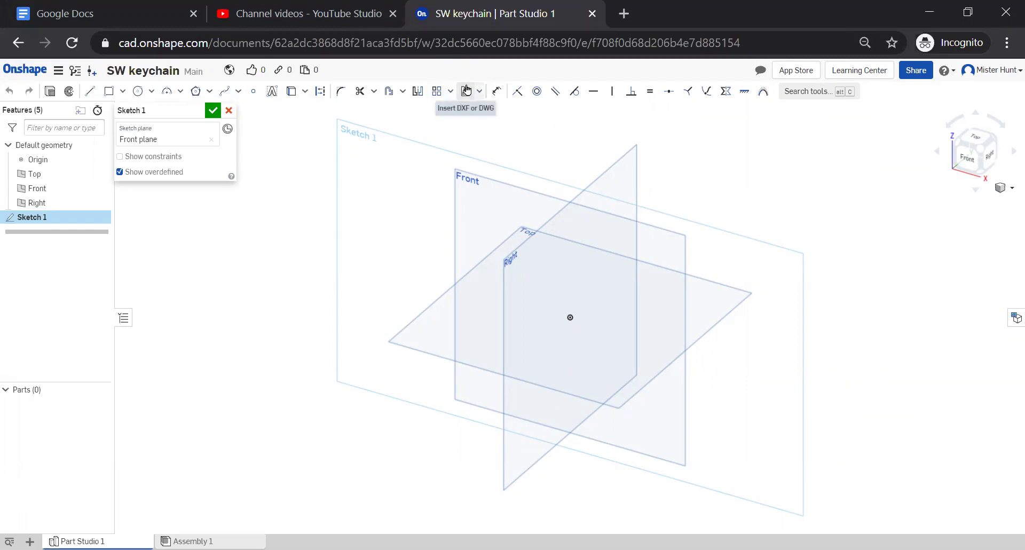
Import "SW logo.dxf" from the SOUTHERN WELLS LOGO folder inside Documents, 00 Southern Wells HDD, for insertion into the sketch
left_click(466, 89)
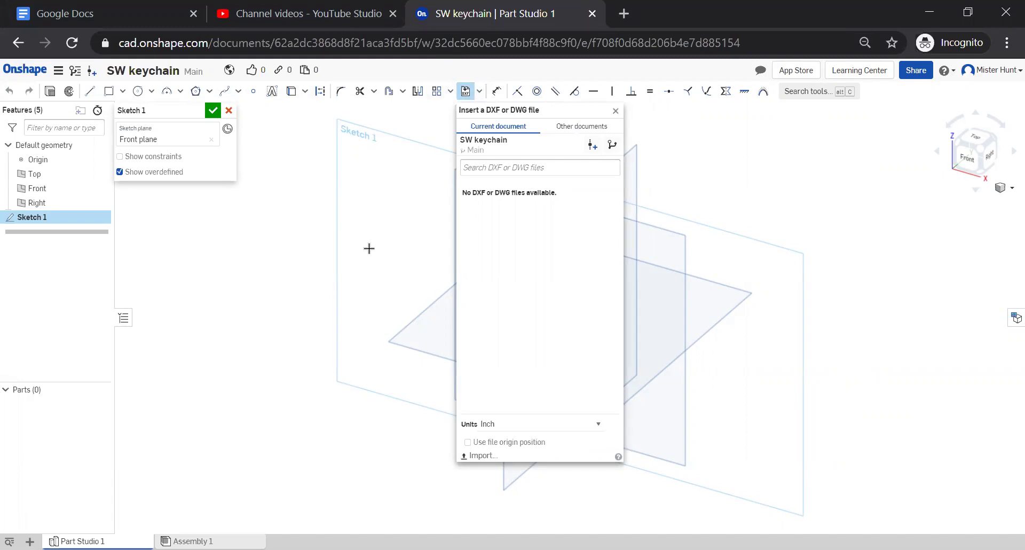
left_click(475, 456)
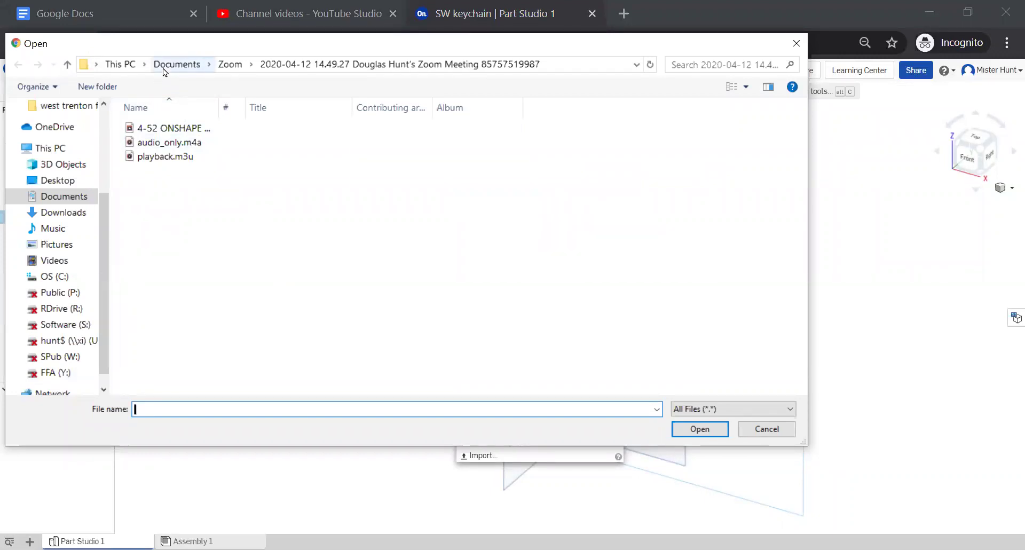
left_click(177, 64)
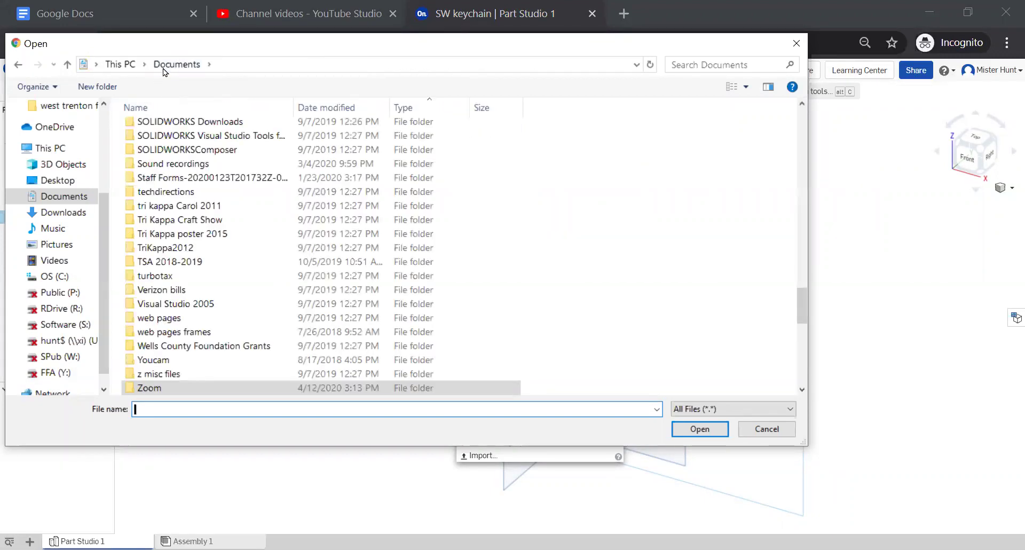
scroll(265, 291, "up", 8)
scroll(264, 292, "up", 15)
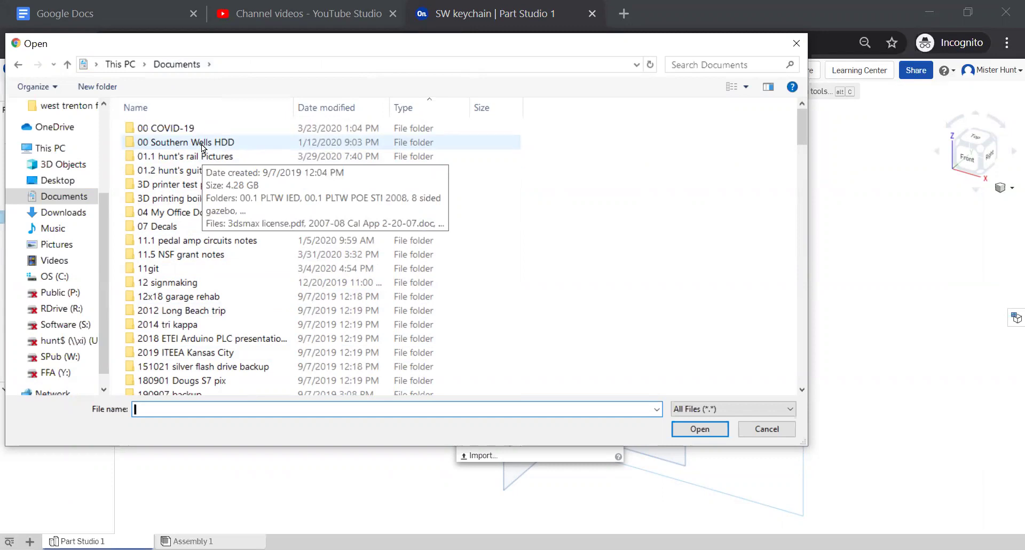
double_click(202, 143)
scroll(197, 239, "down", 7)
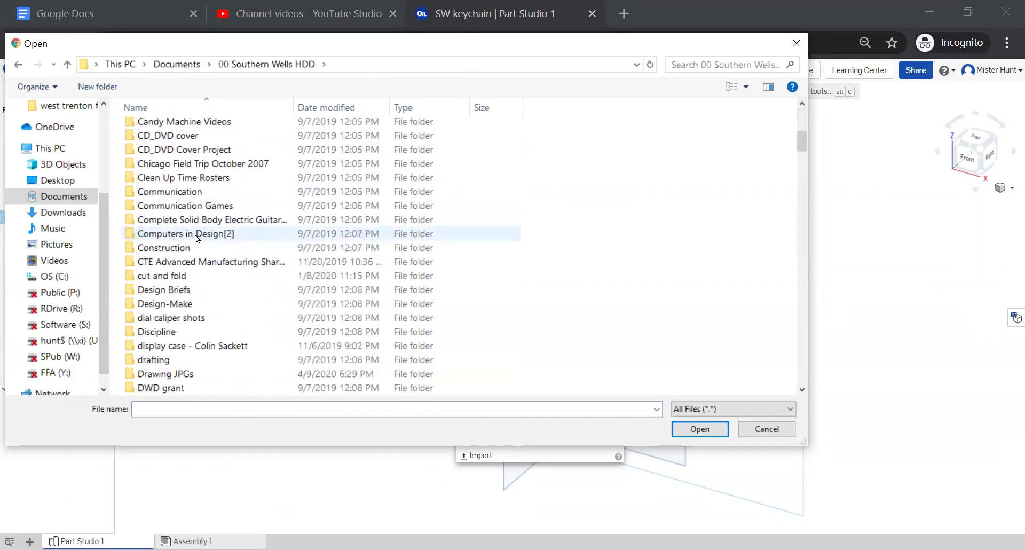
scroll(196, 239, "down", 10)
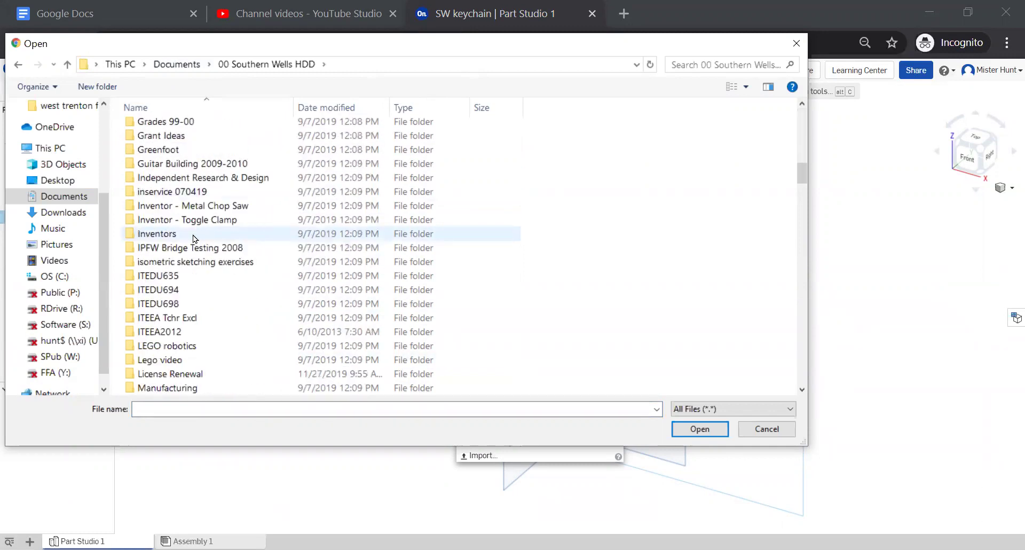
scroll(195, 239, "down", 1)
scroll(195, 239, "up", 3)
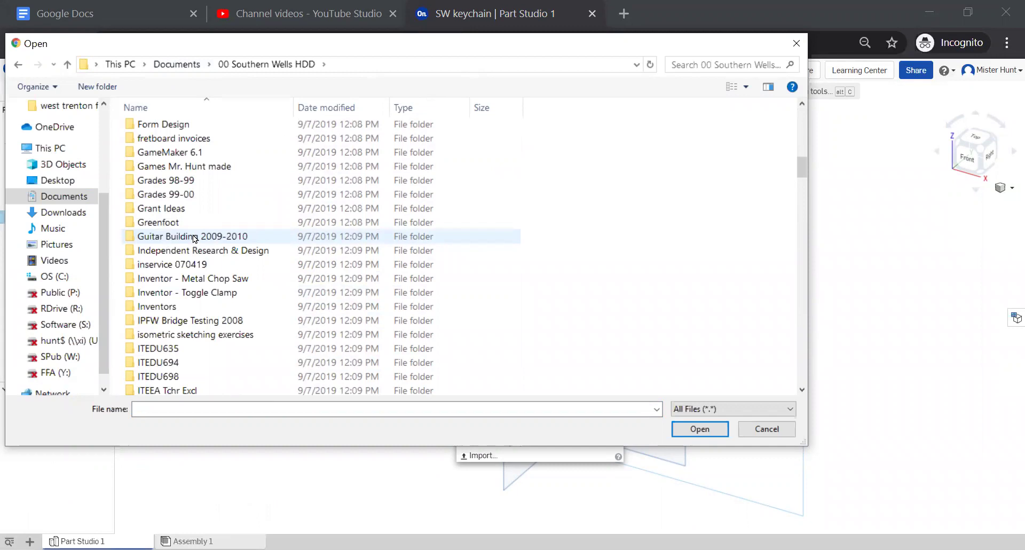
scroll(194, 238, "down", 14)
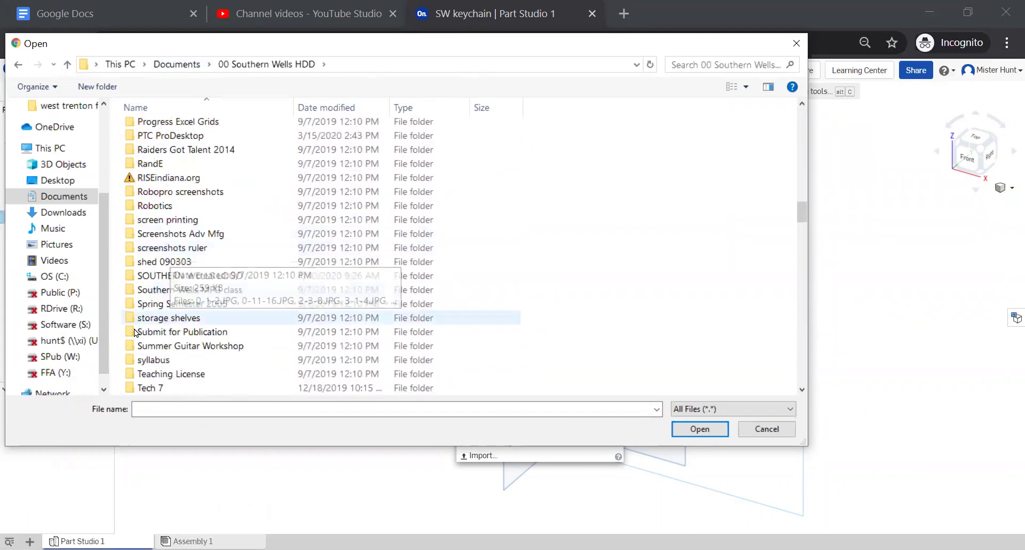
double_click(184, 280)
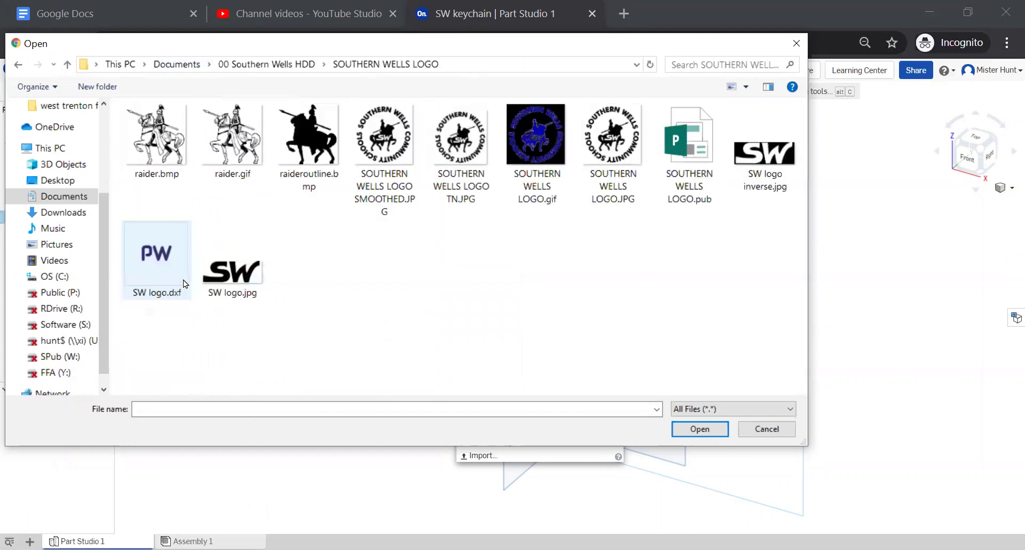
double_click(154, 256)
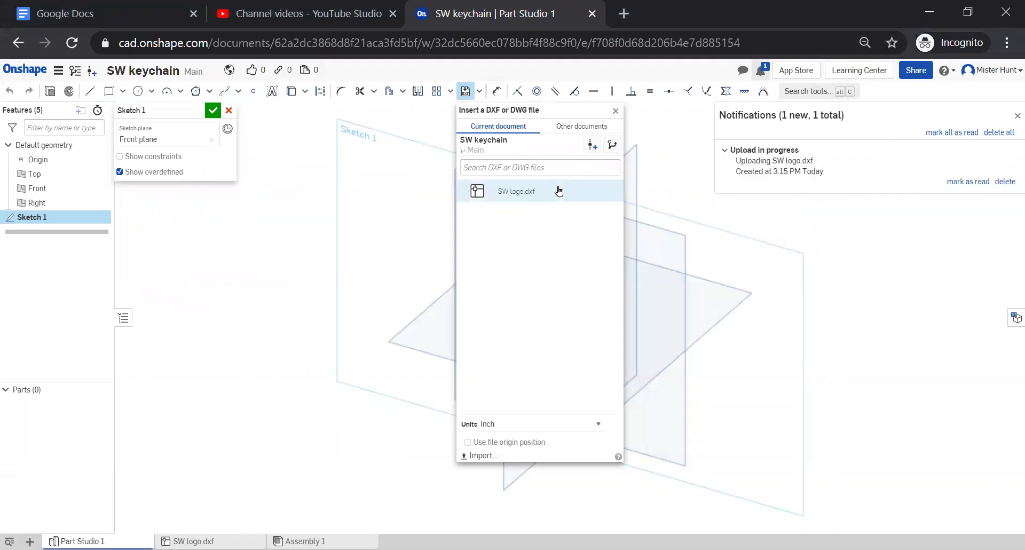
Insert SW logo.dxf into the Front plane sketch with inch units and accept the sketch
left_click(478, 193)
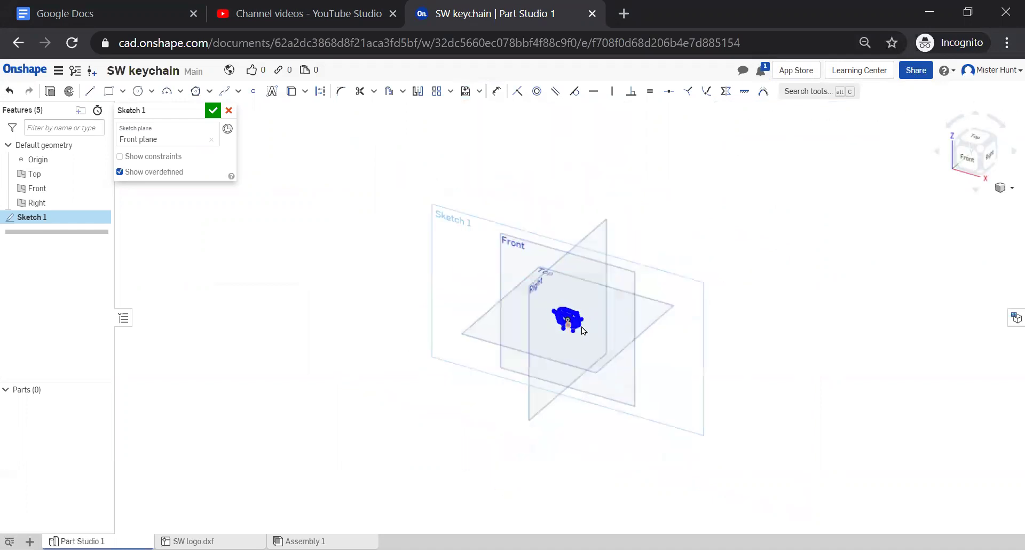
scroll(581, 327, "up", 10)
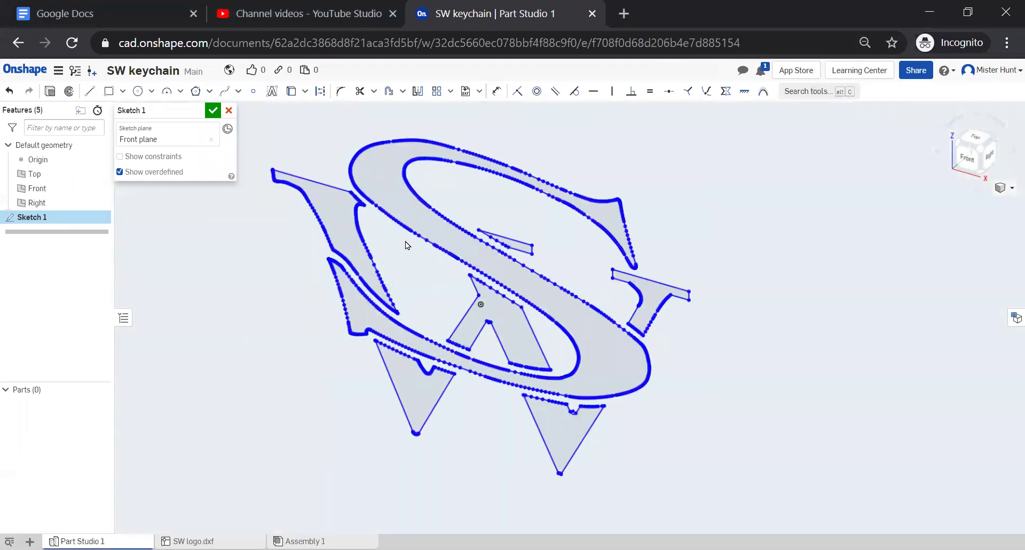
scroll(405, 241, "down", 2)
scroll(300, 150, "up", 2)
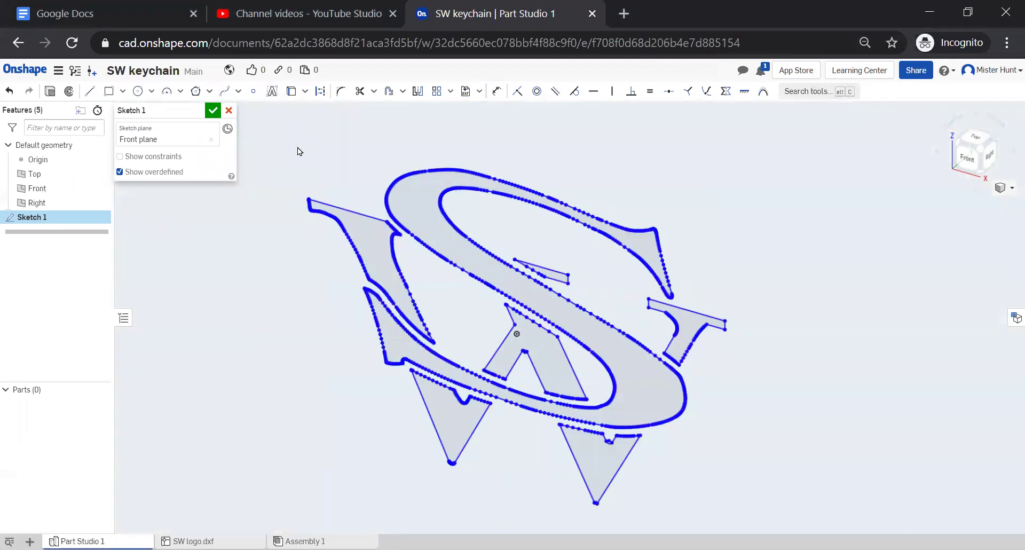
scroll(297, 147, "down", 2)
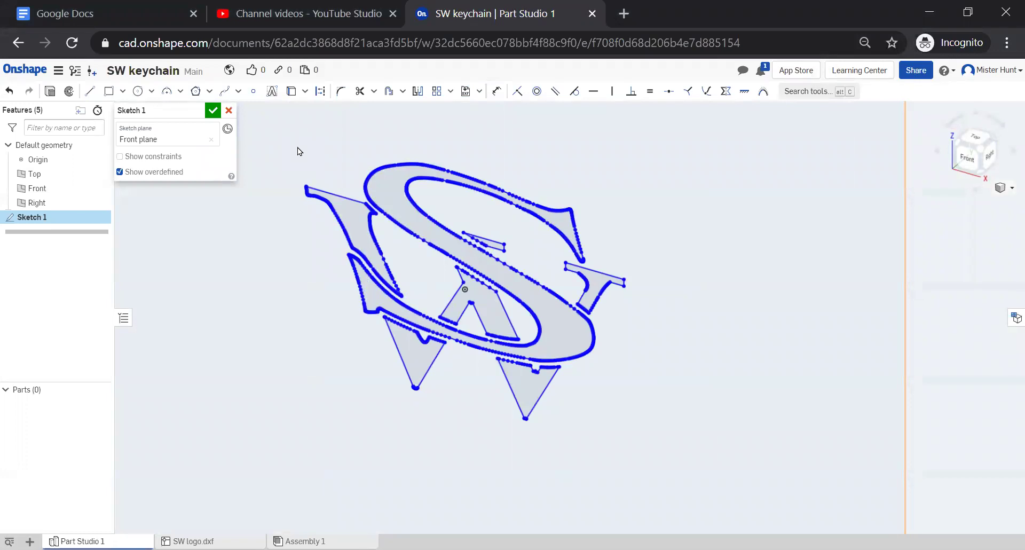
scroll(297, 149, "down", 6)
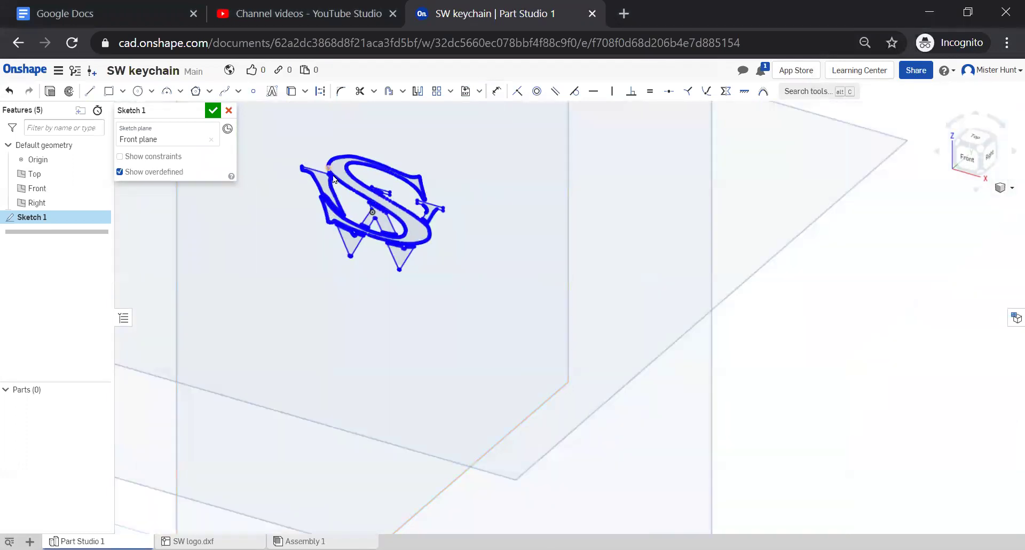
left_click(212, 111)
Set up a new solid blind extrude with a depth of 0.05 in
scroll(587, 314, "down", 2)
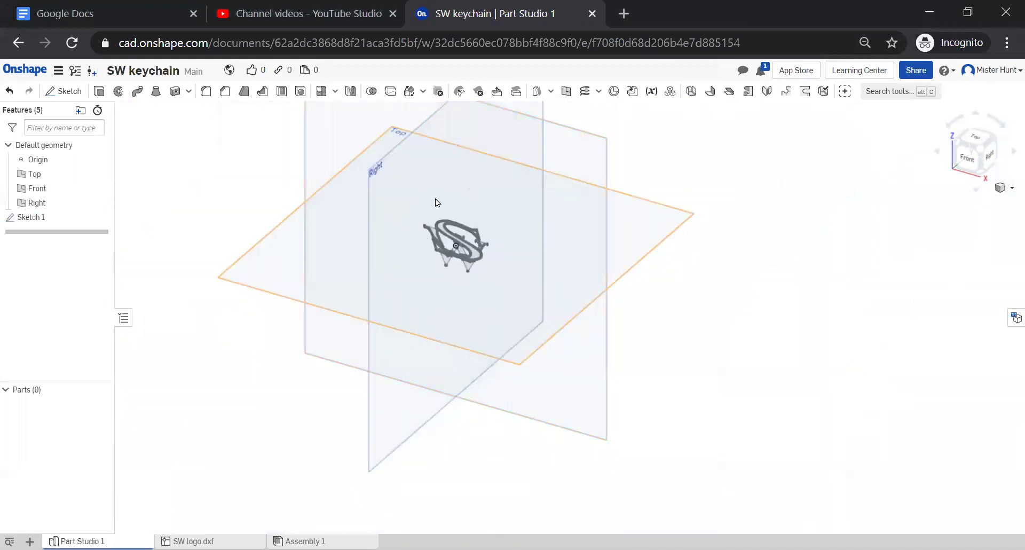
scroll(363, 146, "up", 2)
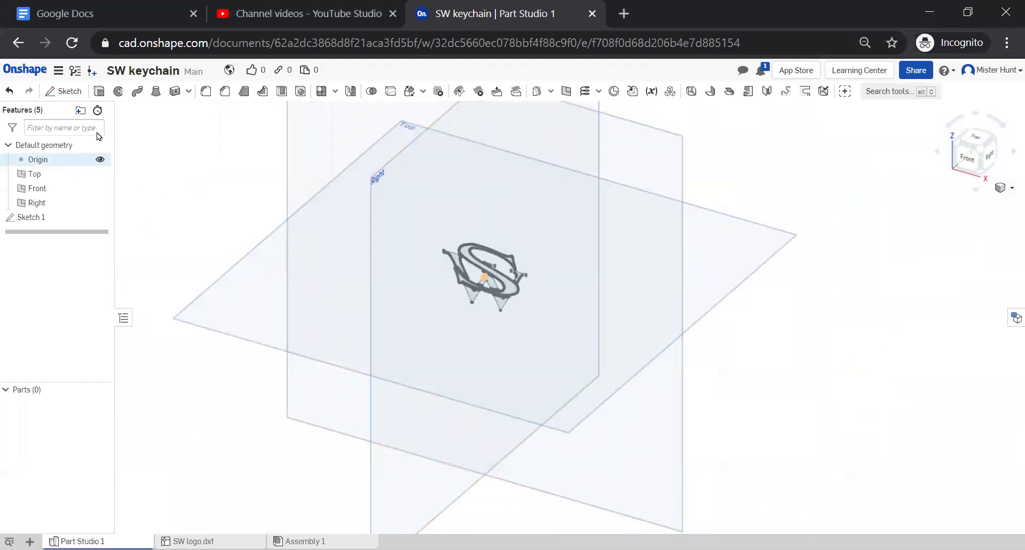
left_click(99, 91)
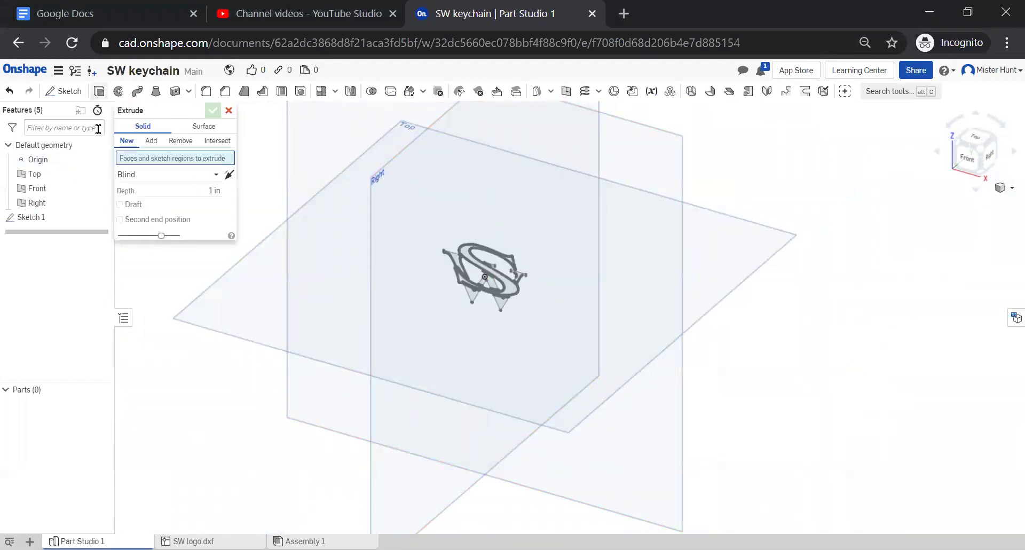
left_click(200, 190)
type("0.05")
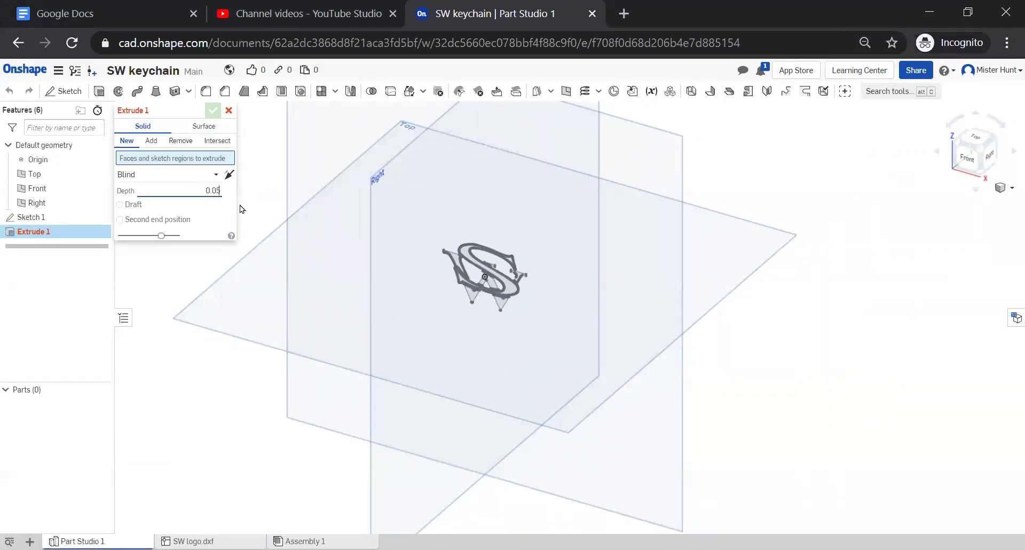
left_click(985, 152)
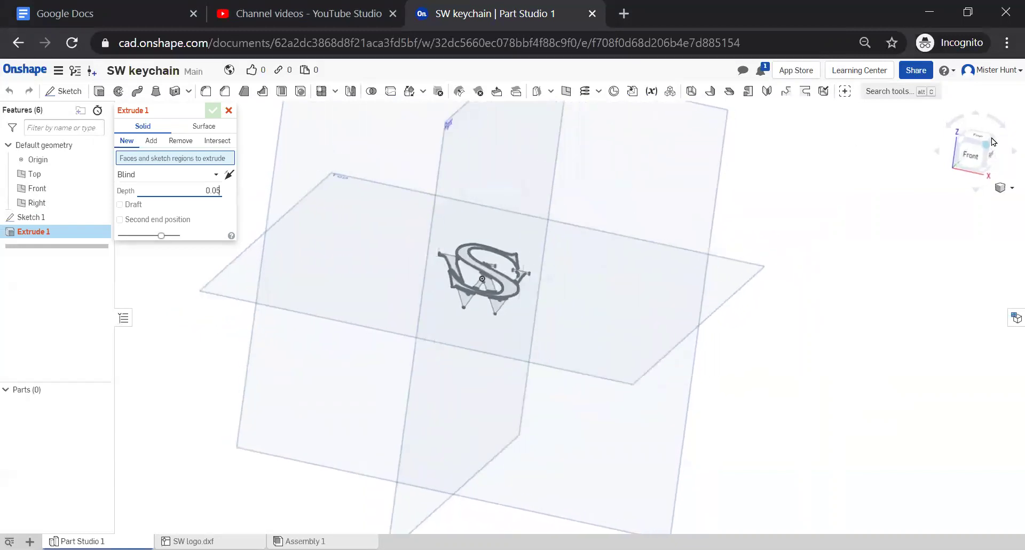
scroll(476, 278, "up", 10)
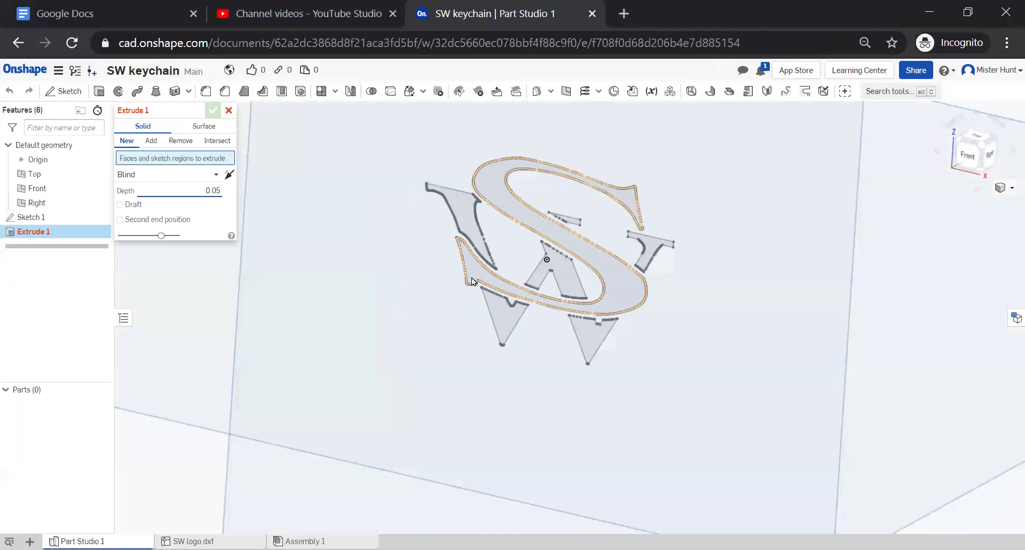
scroll(608, 156, "down", 10)
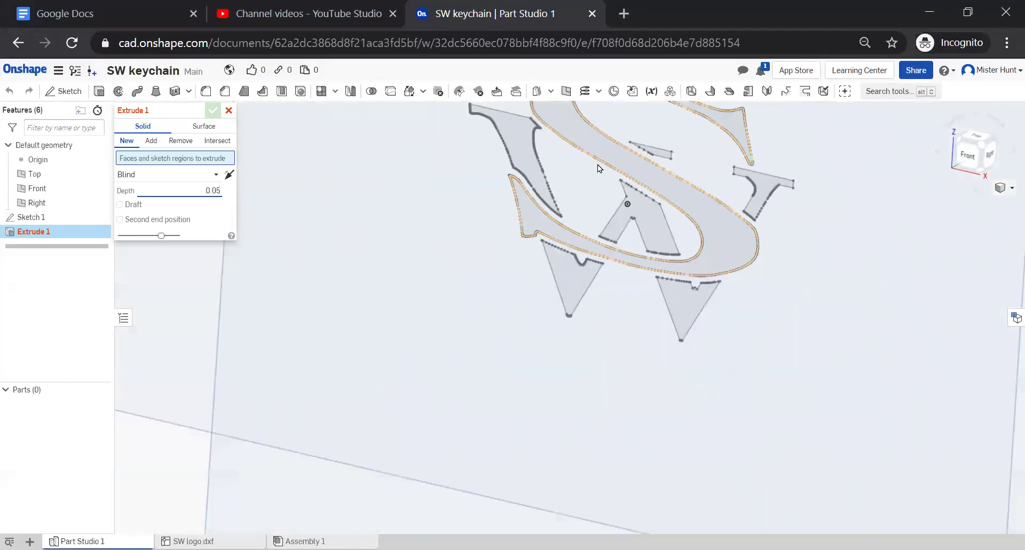
Select the S and all the separate W regions of the logo sketch as extrude profiles and apply the extrude
left_click(598, 152)
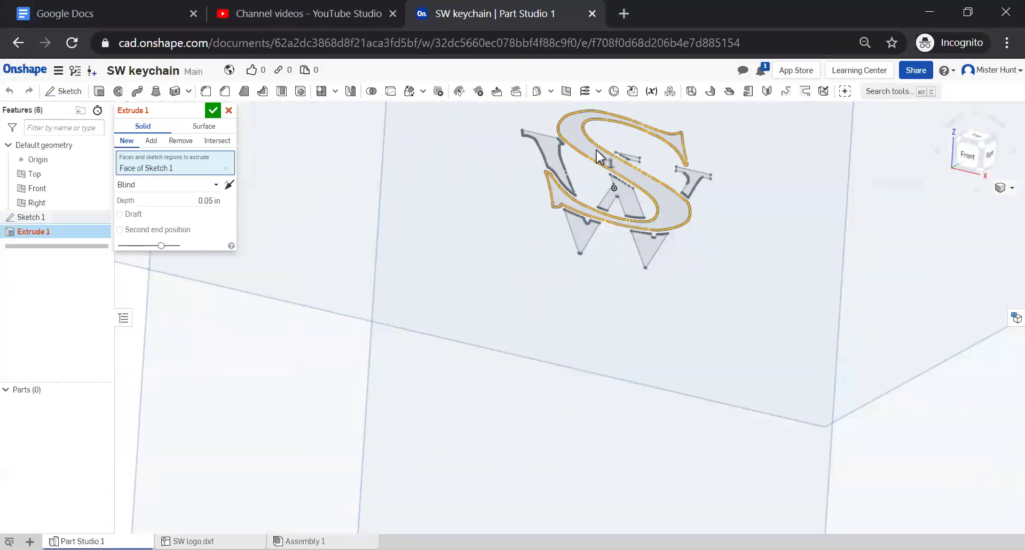
left_click(558, 159)
left_click(581, 237)
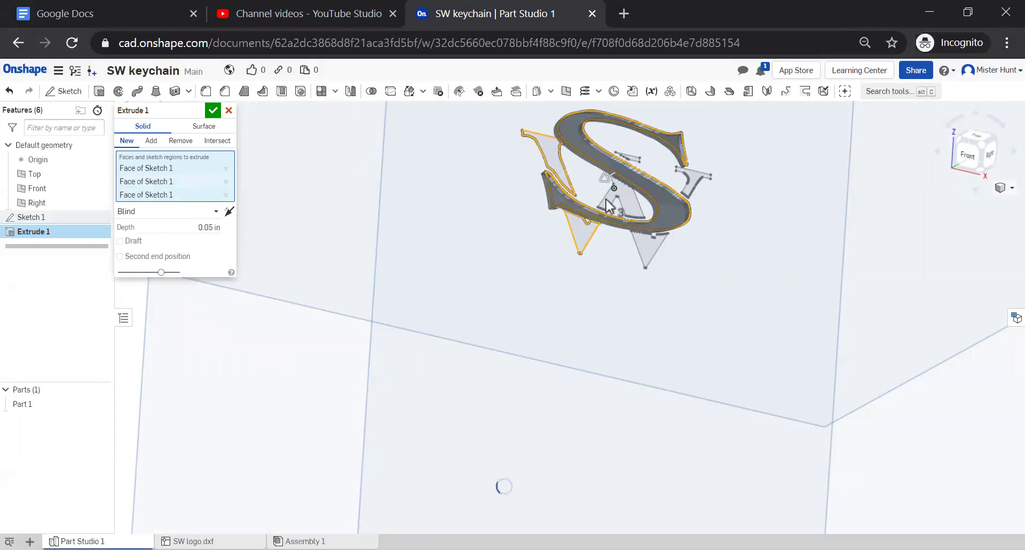
key("ctrl+z")
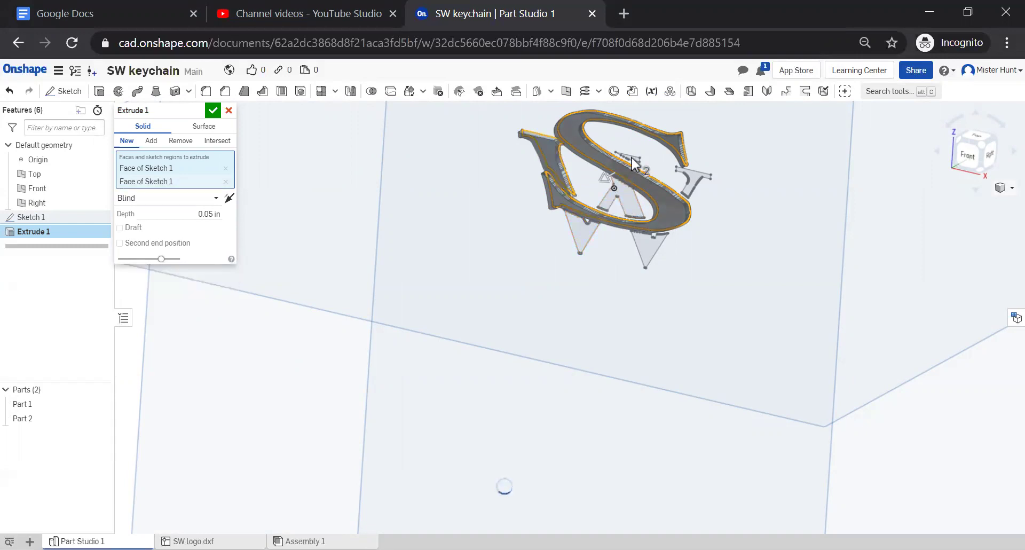
left_click(632, 163)
scroll(631, 166, "up", 8)
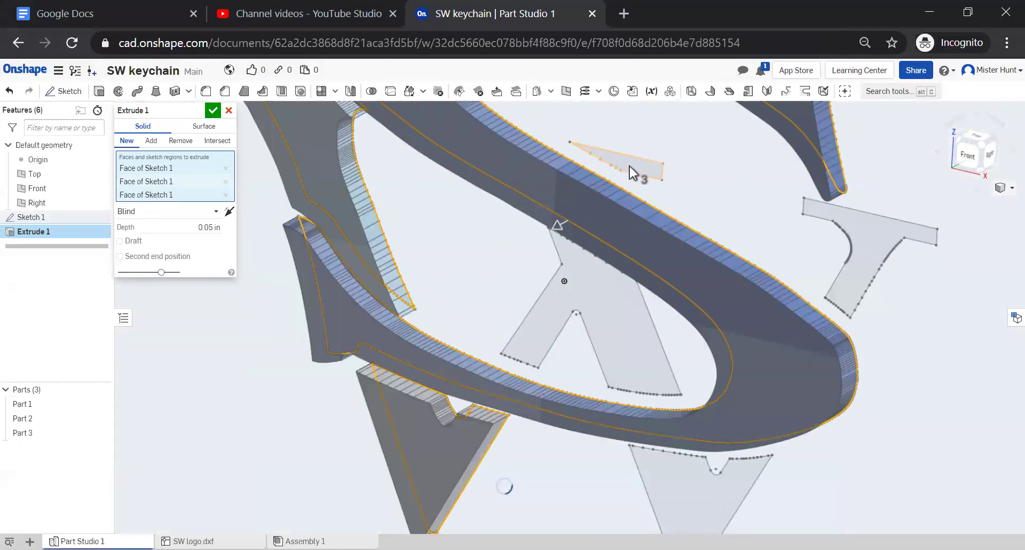
left_click(638, 369)
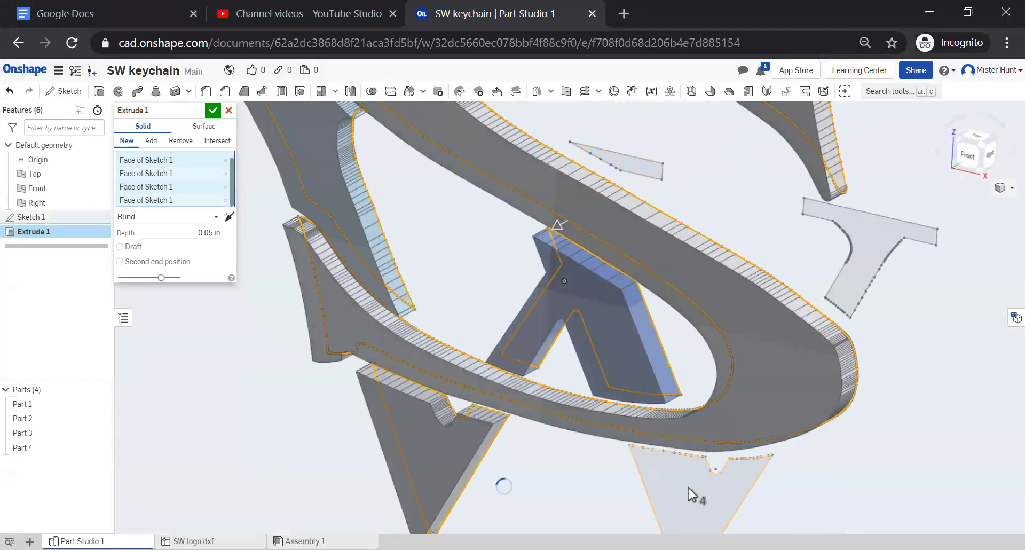
left_click(846, 291)
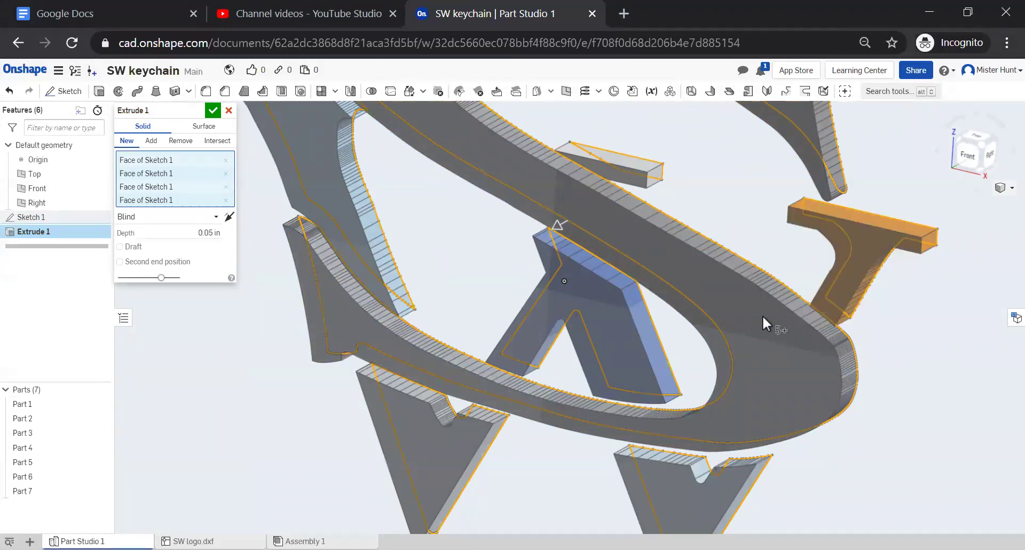
scroll(581, 416, "down", 5)
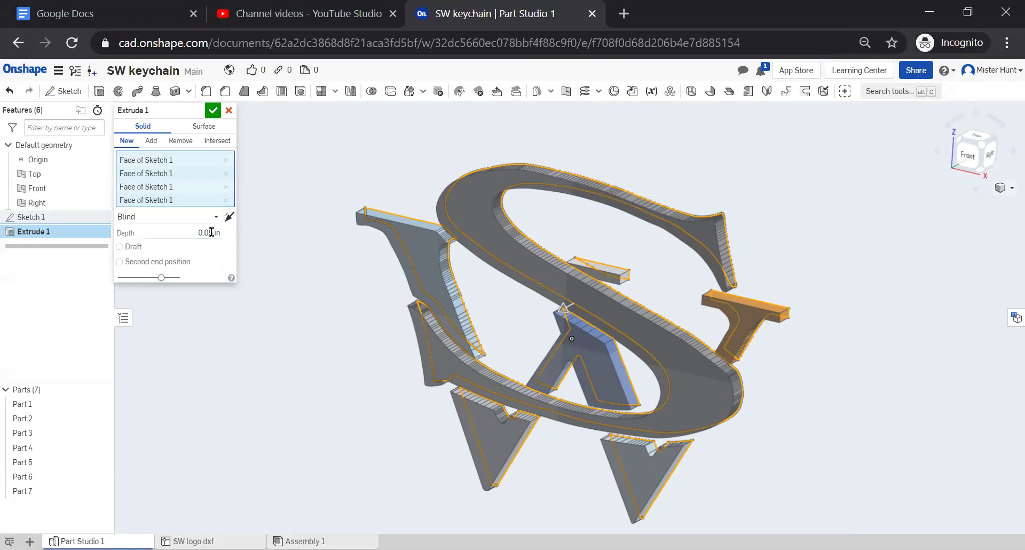
left_click(212, 111)
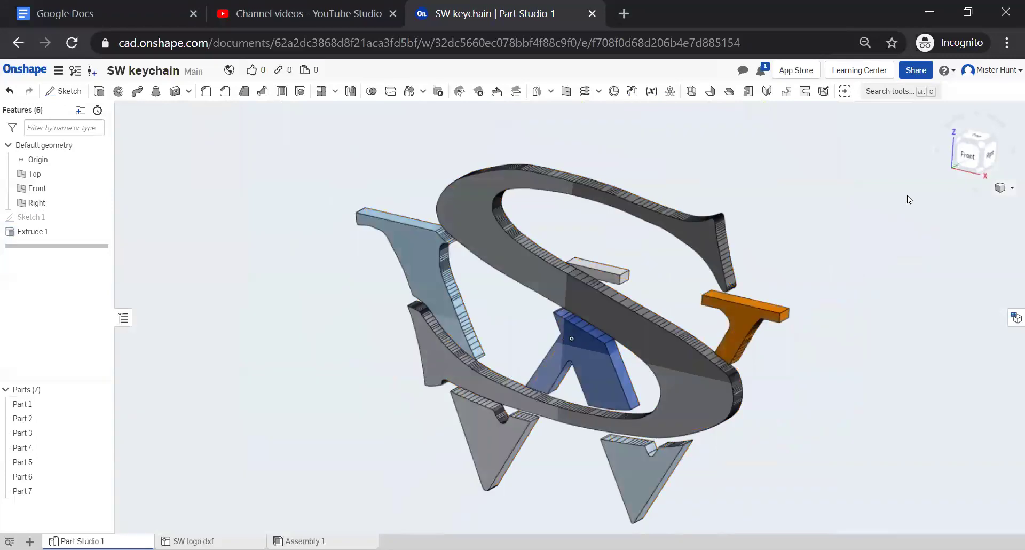
Reopen the logo sketch, Sketch 1, for editing
scroll(811, 212, "down", 2)
scroll(775, 235, "up", 2)
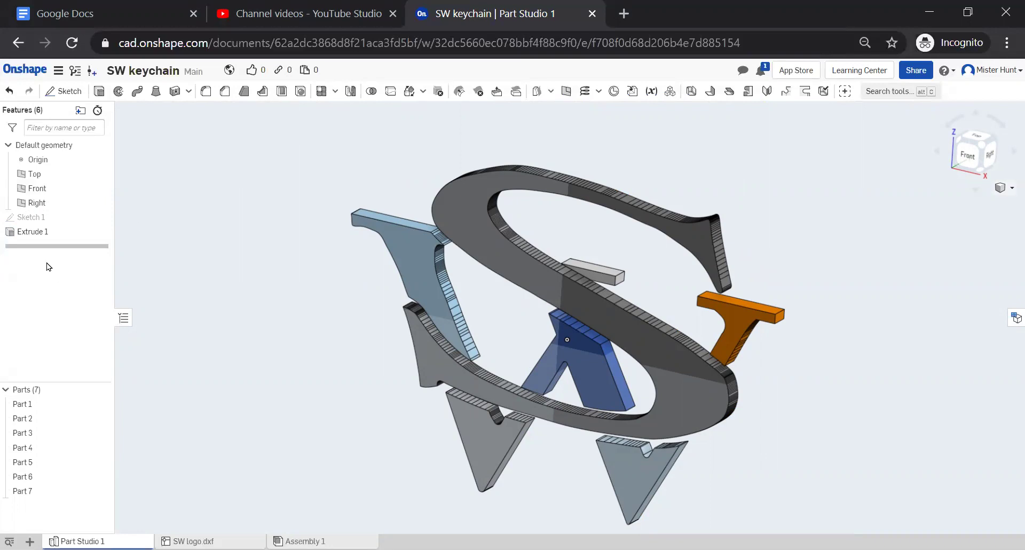
left_click(31, 219)
double_click(31, 219)
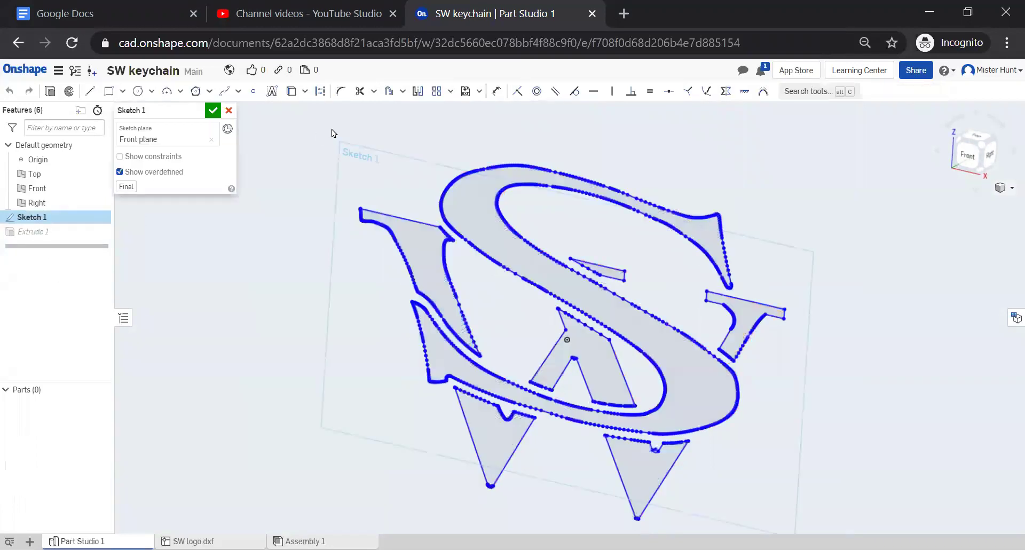